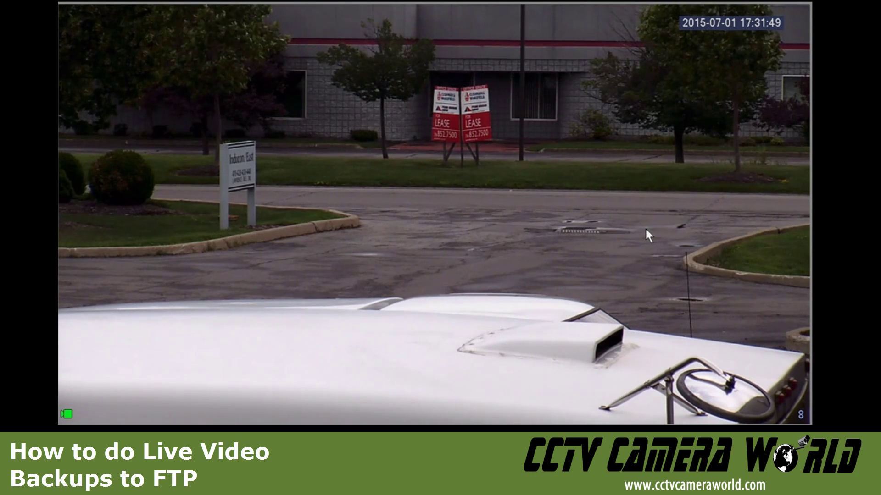
Open the FTP page under the Main Menu's Network settings from the live view
{"action": "right_click", "coordinate": [576, 212]}
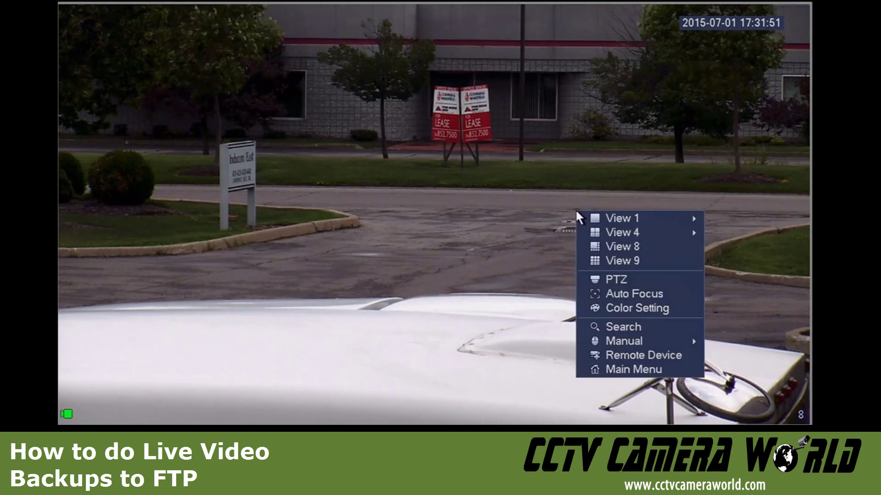
{"action": "left_click", "coordinate": [635, 370]}
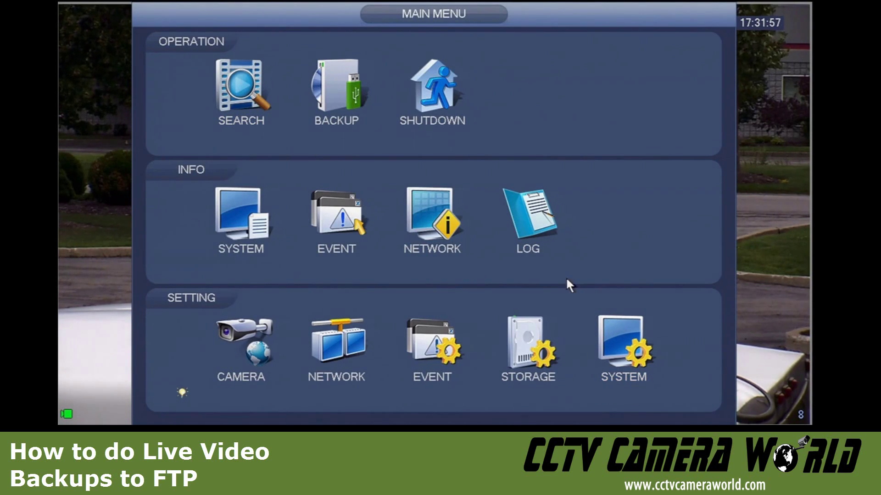
{"action": "left_click", "coordinate": [351, 354]}
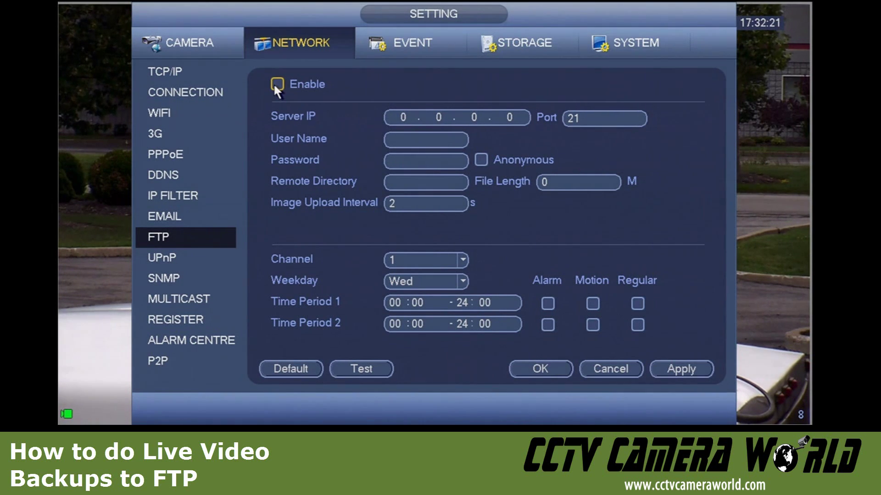
Enable FTP and enter 192 and 168 as the first two server IP octets
{"action": "left_click", "coordinate": [399, 118]}
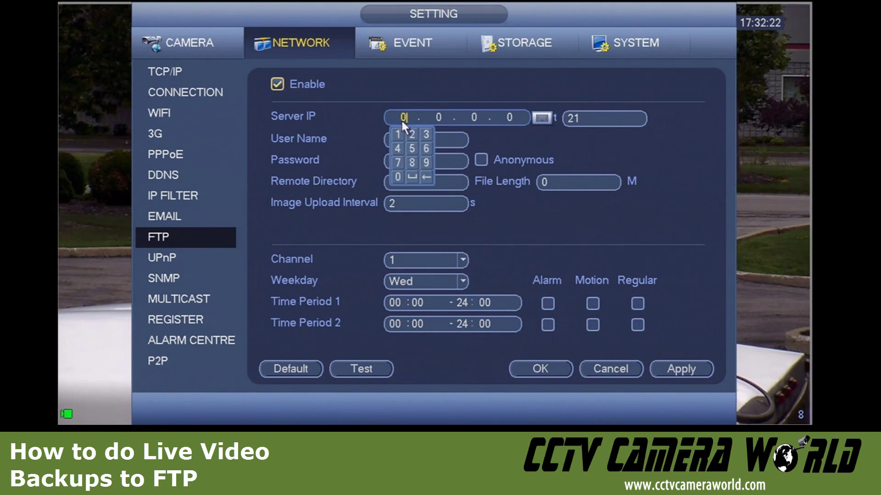
{"action": "left_click", "coordinate": [398, 134]}
{"action": "left_click", "coordinate": [425, 162]}
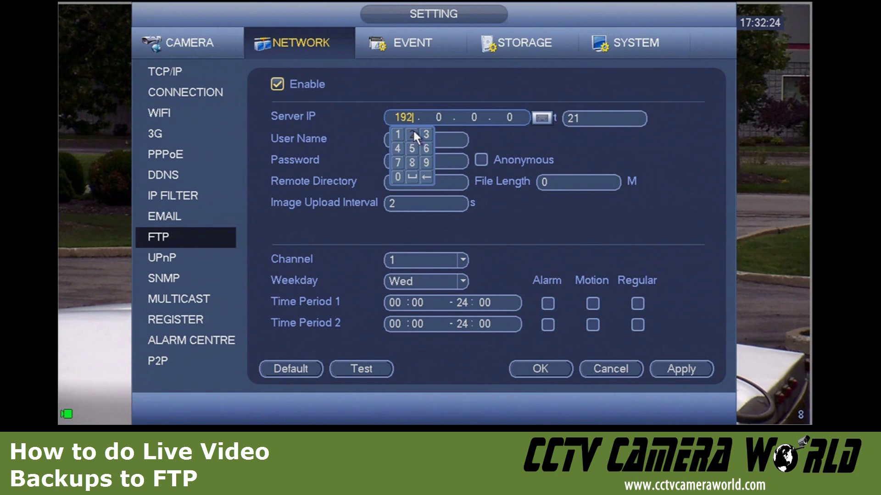
{"action": "left_click", "coordinate": [440, 117]}
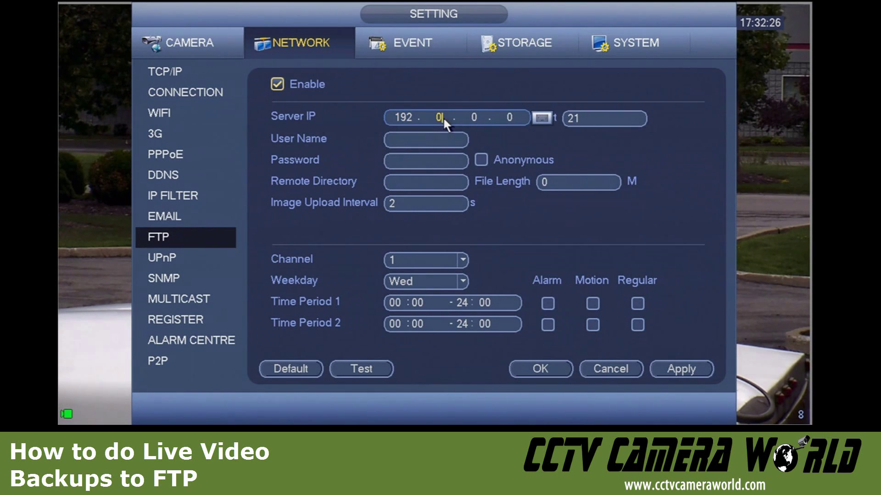
{"action": "left_click", "coordinate": [442, 116]}
{"action": "left_click", "coordinate": [435, 134]}
{"action": "left_click", "coordinate": [461, 150]}
{"action": "left_click", "coordinate": [448, 161]}
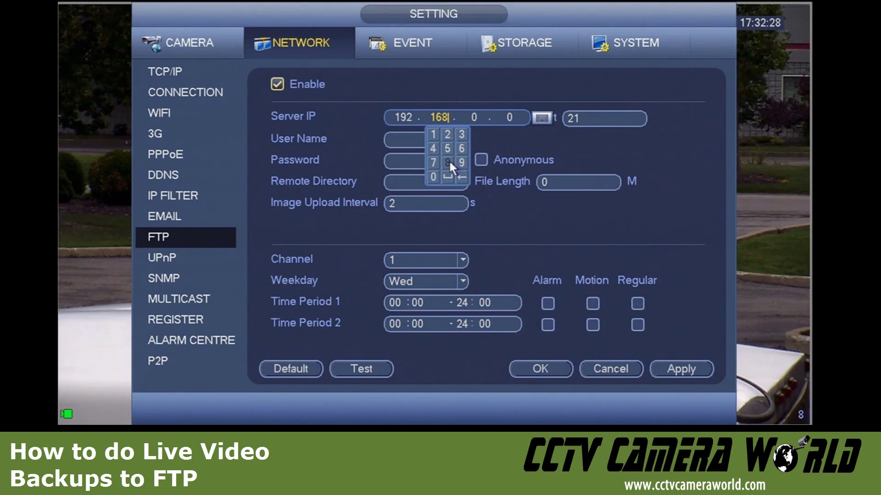
Enter 1 and 8 as the last octets, completing server IP 192.168.1.8
{"action": "left_click", "coordinate": [476, 117]}
{"action": "left_click", "coordinate": [478, 115]}
{"action": "left_click", "coordinate": [468, 134]}
{"action": "left_click", "coordinate": [516, 117]}
{"action": "left_click", "coordinate": [511, 117]}
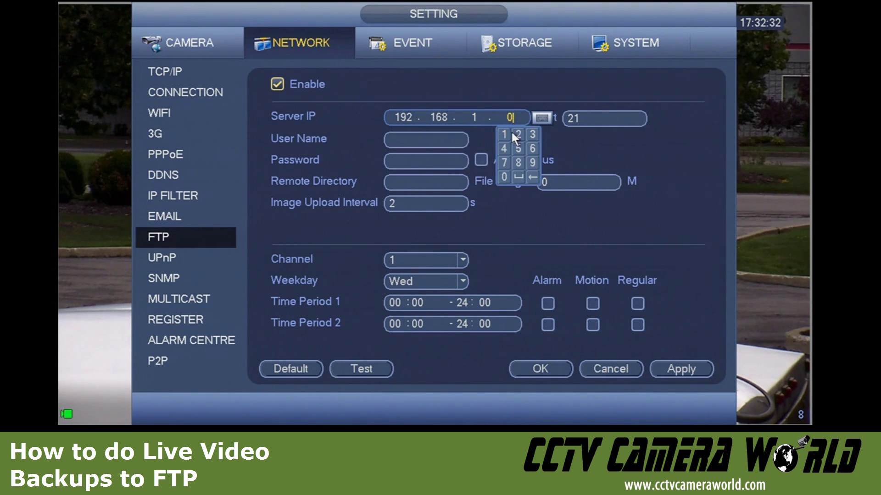
{"action": "left_click", "coordinate": [518, 159]}
{"action": "left_click", "coordinate": [439, 141]}
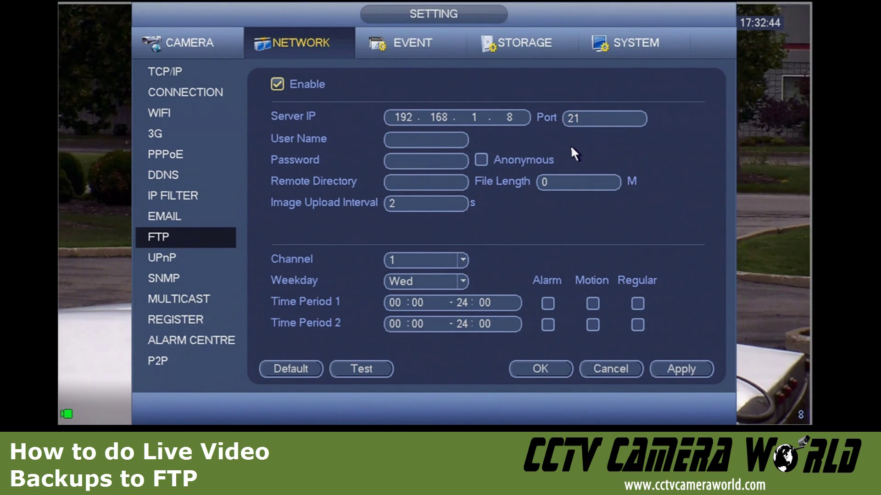
Enter the FTP account's user name with the on-screen keyboard
{"action": "left_click", "coordinate": [410, 139]}
{"action": "left_click", "coordinate": [393, 181]}
{"action": "left_click", "coordinate": [321, 196]}
{"action": "left_click", "coordinate": [330, 179]}
{"action": "left_click", "coordinate": [348, 179]}
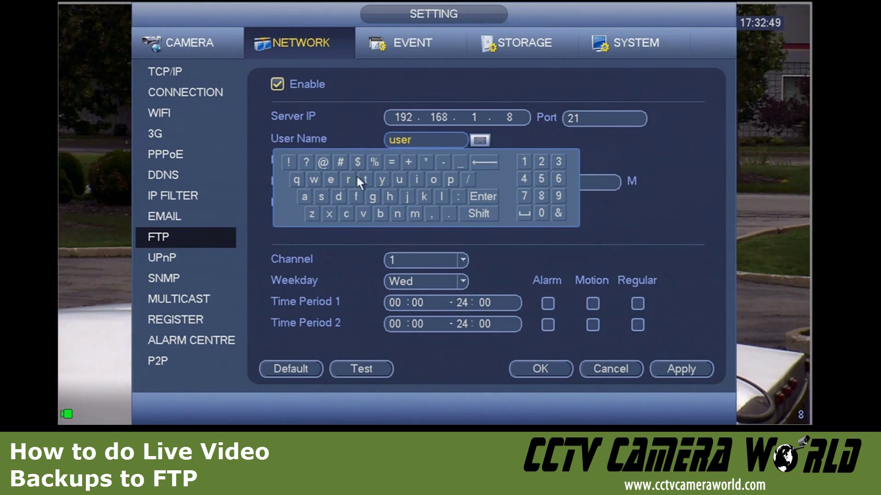
{"action": "left_click", "coordinate": [631, 144]}
Enter the four-character FTP account password with the on-screen keyboard
{"action": "left_click", "coordinate": [459, 159]}
{"action": "left_click", "coordinate": [398, 200]}
{"action": "left_click", "coordinate": [319, 212]}
{"action": "left_click", "coordinate": [328, 199]}
{"action": "left_click", "coordinate": [347, 198]}
{"action": "left_click", "coordinate": [614, 174]}
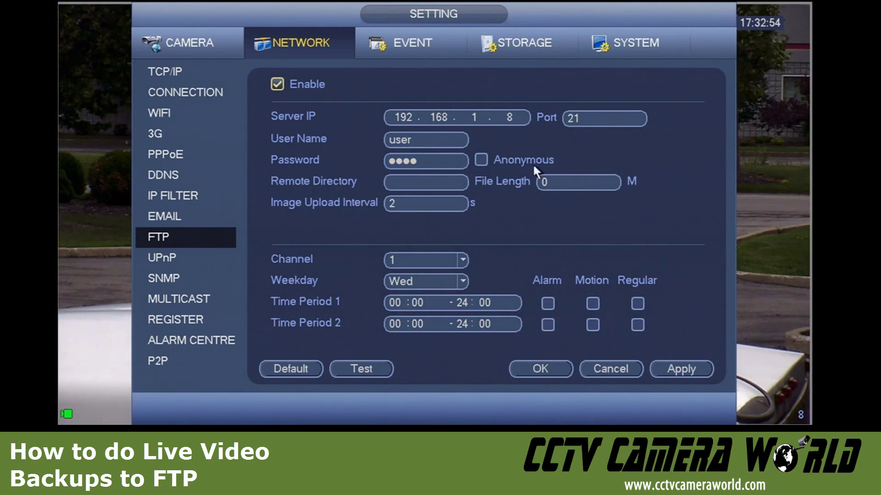
{"action": "mouse_move", "coordinate": [388, 187]}
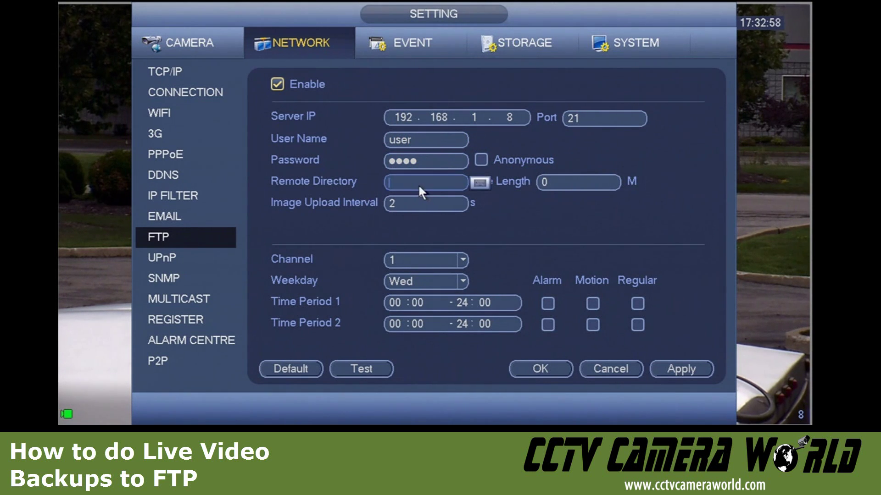
{"action": "mouse_move", "coordinate": [420, 139]}
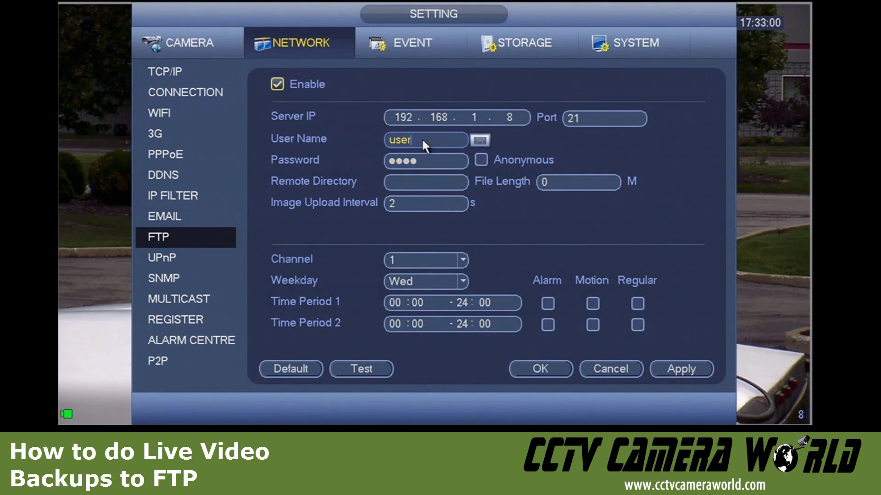
{"action": "mouse_move", "coordinate": [420, 160]}
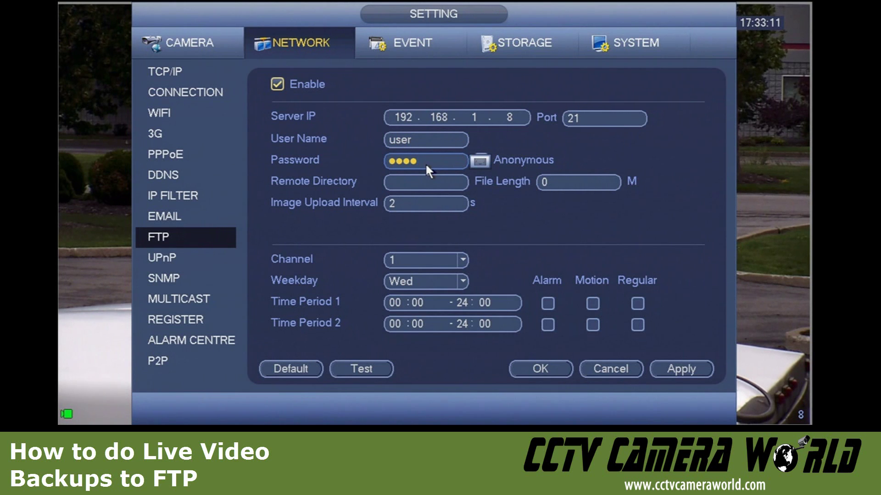
Set File Length to 300 M, keeping Image Upload Interval at 2 seconds
{"action": "left_click", "coordinate": [407, 183]}
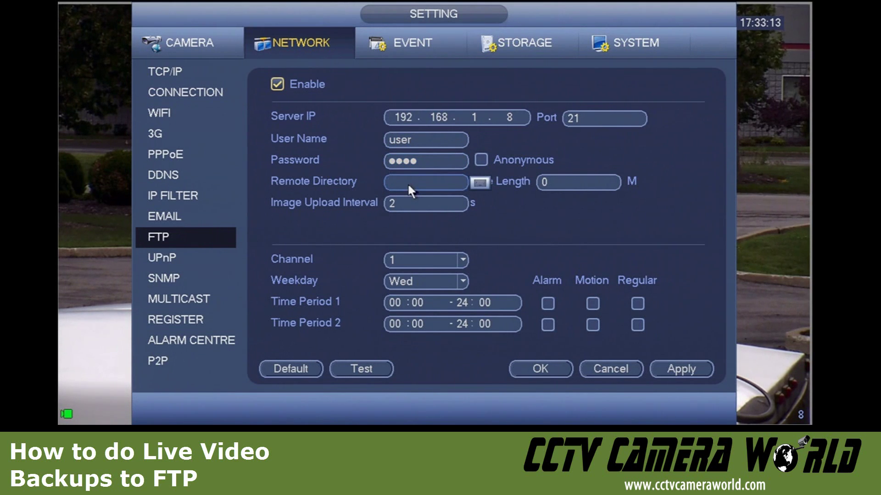
{"action": "left_click", "coordinate": [545, 181]}
{"action": "left_click", "coordinate": [558, 182]}
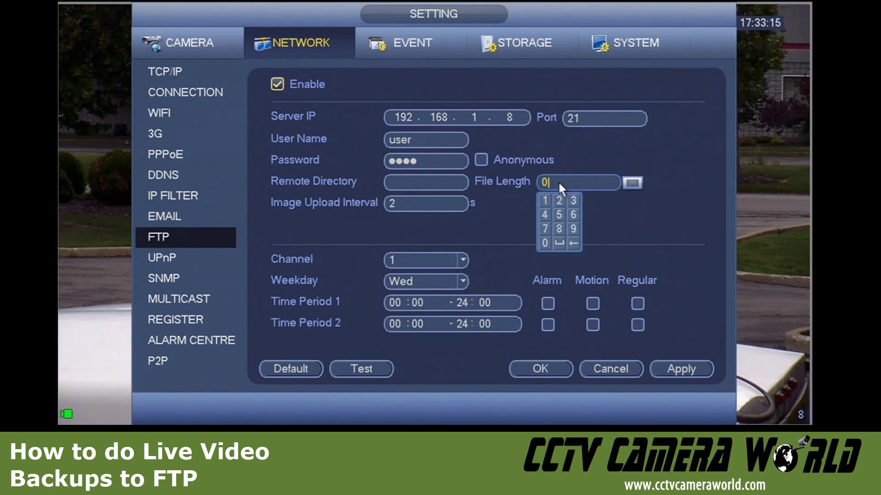
{"action": "left_click", "coordinate": [574, 200]}
{"action": "left_click", "coordinate": [548, 240]}
{"action": "left_click", "coordinate": [548, 239]}
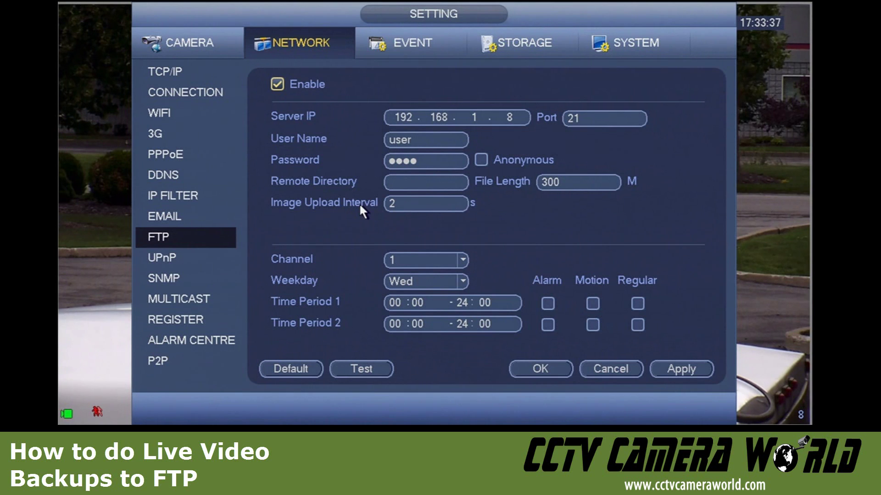
{"action": "left_click", "coordinate": [404, 204]}
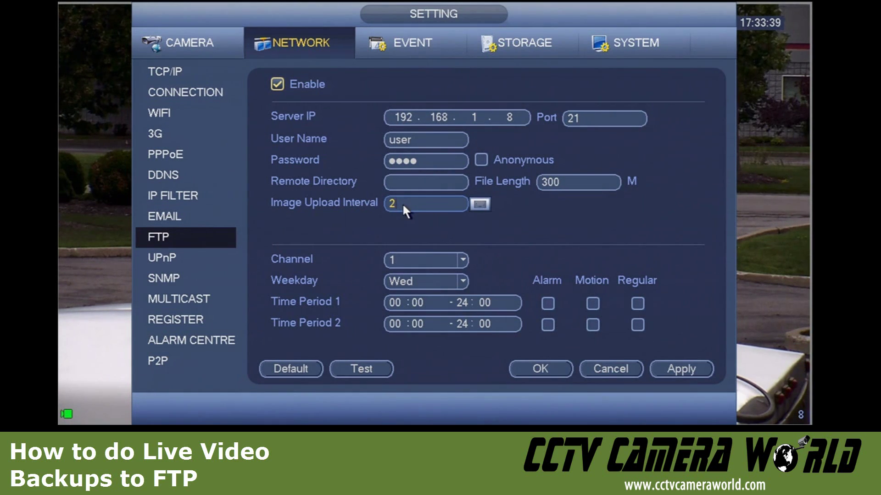
{"action": "left_click", "coordinate": [518, 235]}
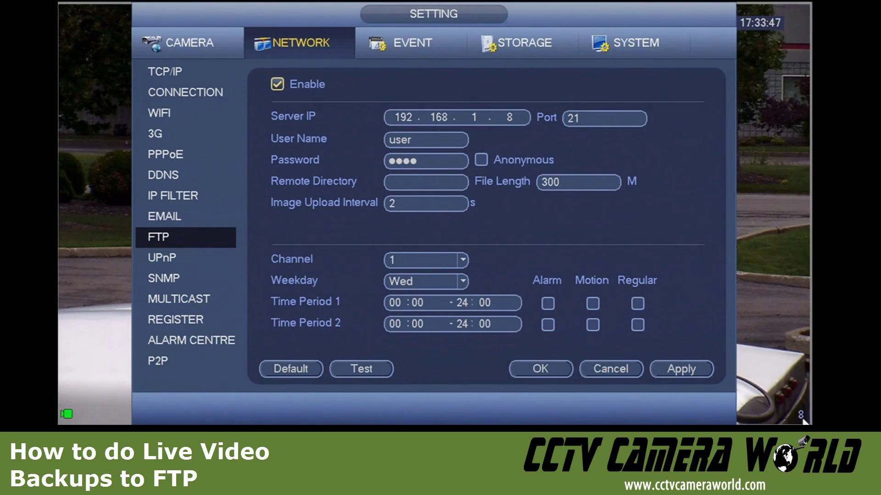
Select channel 8, set Weekday to All, and check Period 1 runs 00:00–24:00 with Motion
{"action": "left_click", "coordinate": [463, 260]}
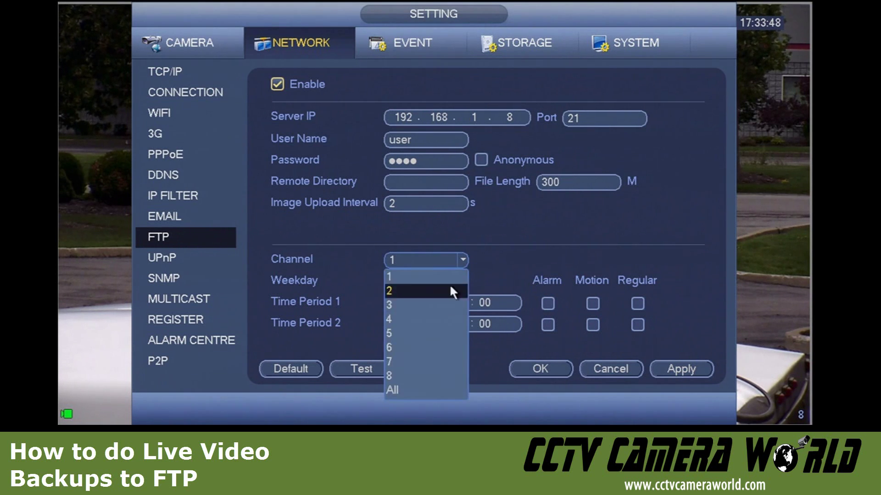
{"action": "left_click", "coordinate": [429, 375]}
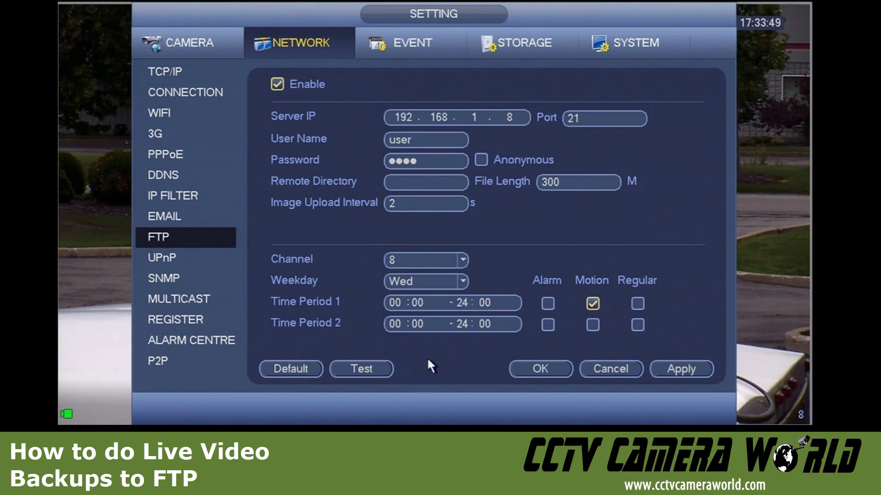
{"action": "left_click", "coordinate": [462, 280]}
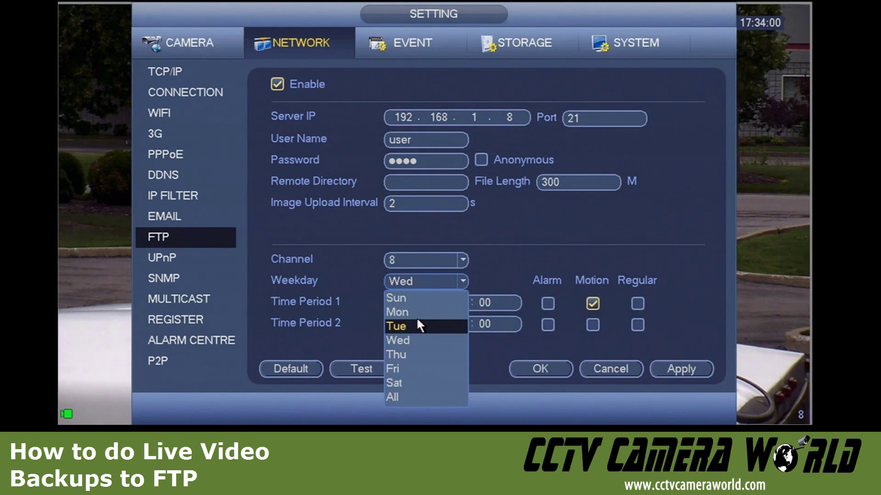
{"action": "left_click", "coordinate": [406, 398]}
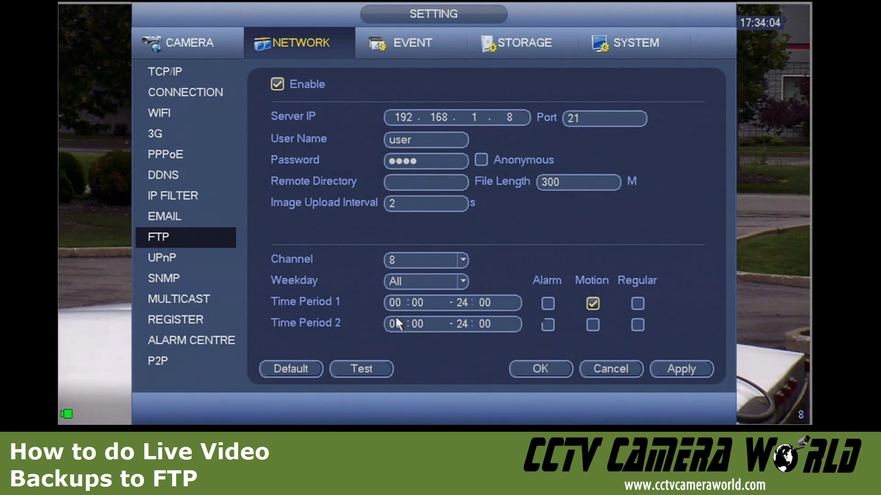
{"action": "left_click", "coordinate": [402, 305]}
{"action": "left_click", "coordinate": [424, 304]}
{"action": "left_click", "coordinate": [469, 305]}
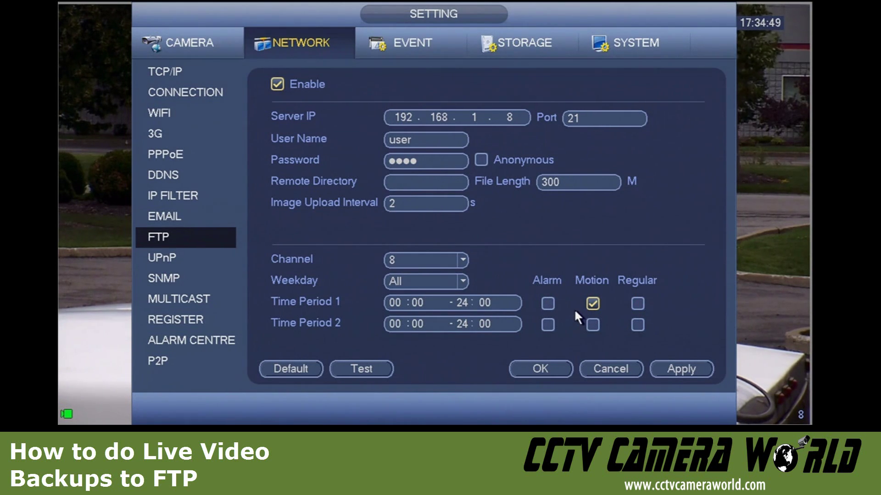
{"action": "left_click", "coordinate": [395, 261]}
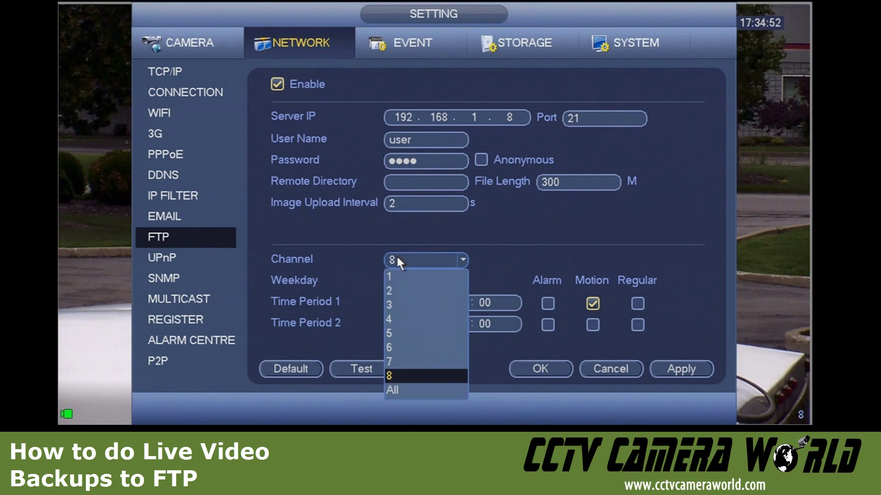
{"action": "left_click", "coordinate": [404, 386]}
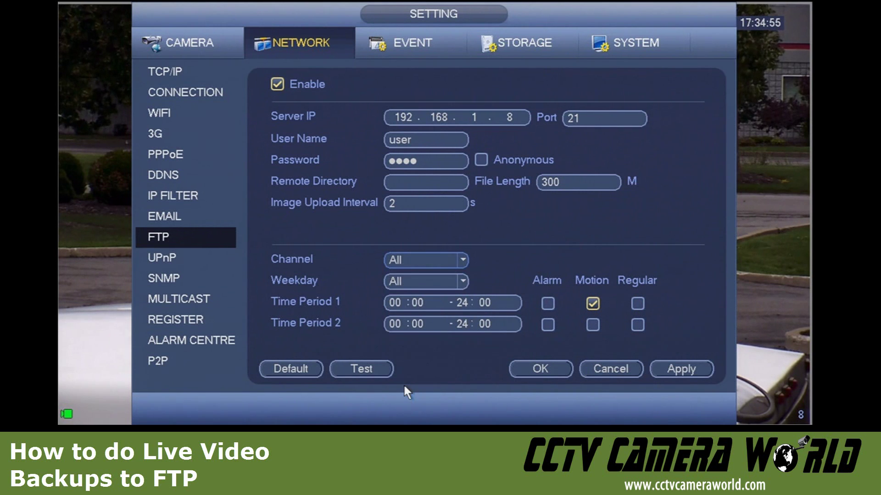
{"action": "left_click", "coordinate": [411, 265]}
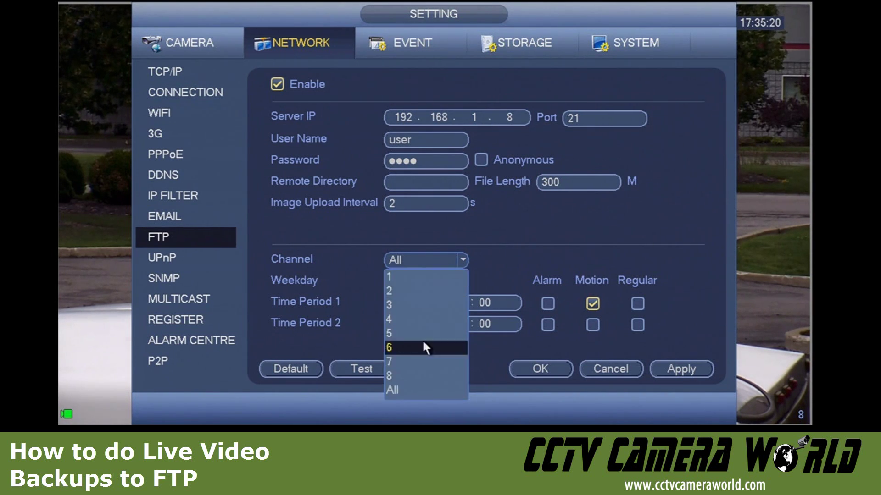
{"action": "left_click", "coordinate": [415, 374]}
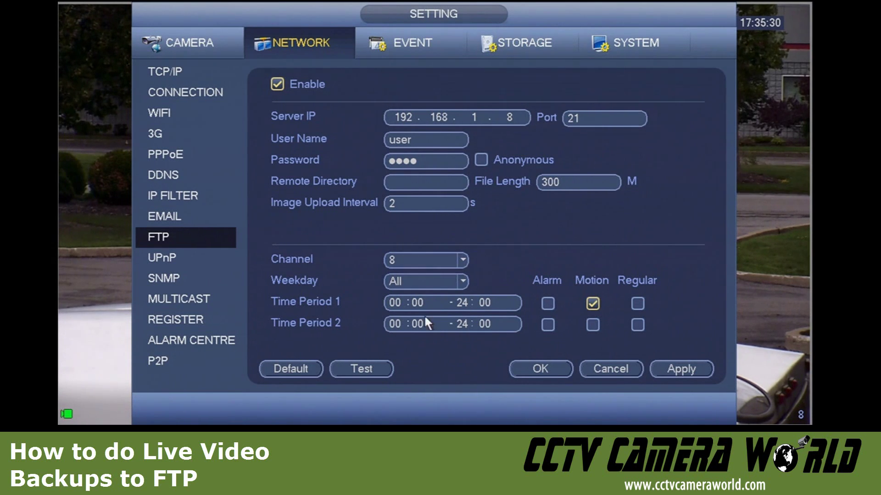
{"action": "left_click", "coordinate": [664, 368]}
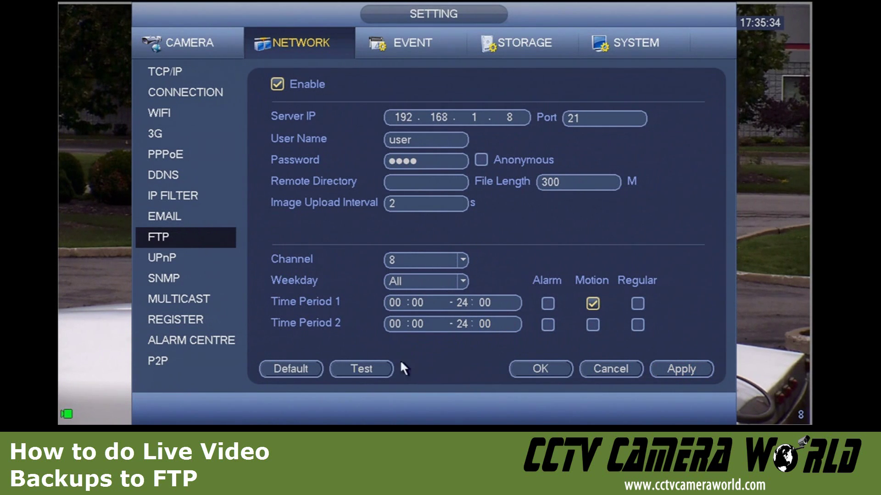
Test the FTP connection and dismiss the 'FTP Test Connect OK' message
{"action": "left_click", "coordinate": [373, 365]}
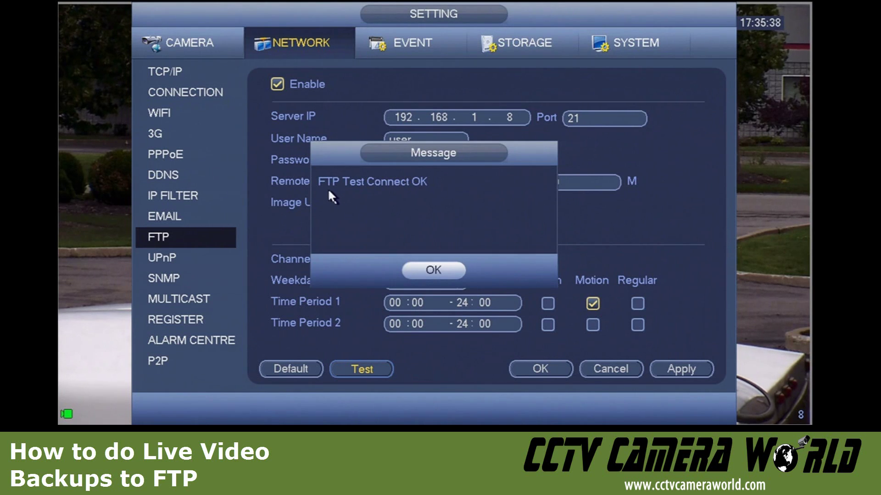
{"action": "left_click", "coordinate": [446, 270]}
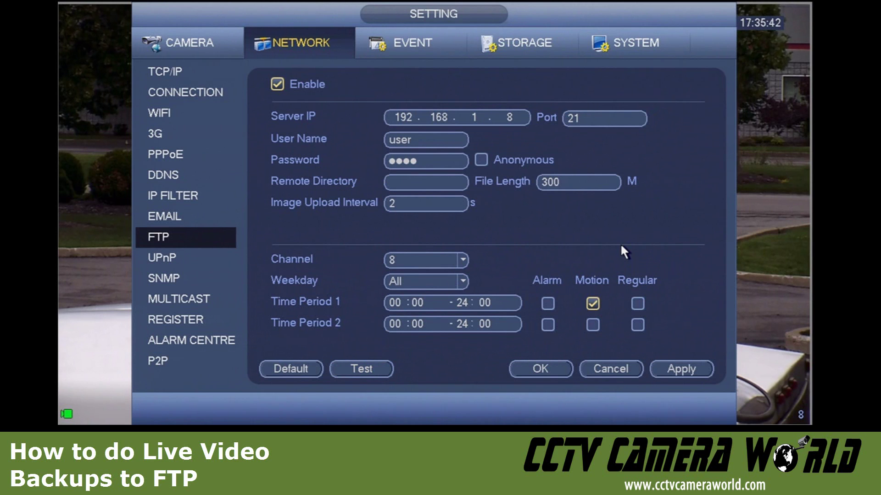
Save the FTP settings, then reopen the FTP page and load channel 8
{"action": "left_click", "coordinate": [559, 369]}
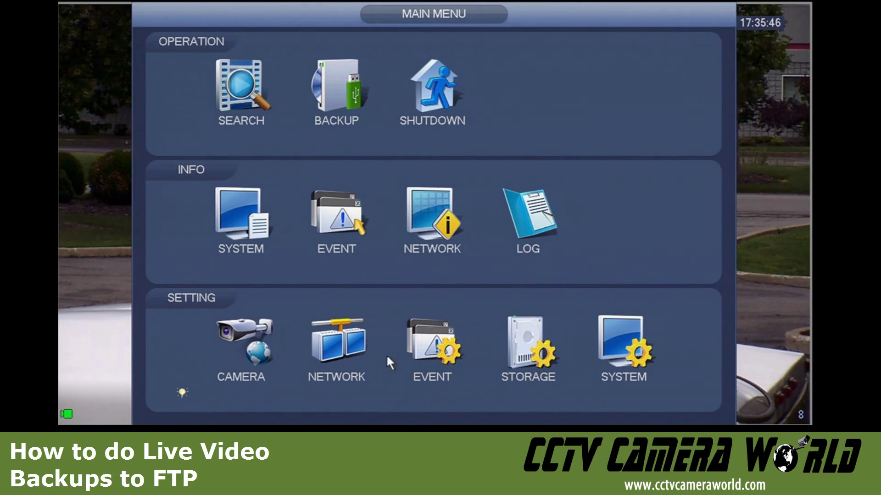
{"action": "left_click", "coordinate": [341, 348]}
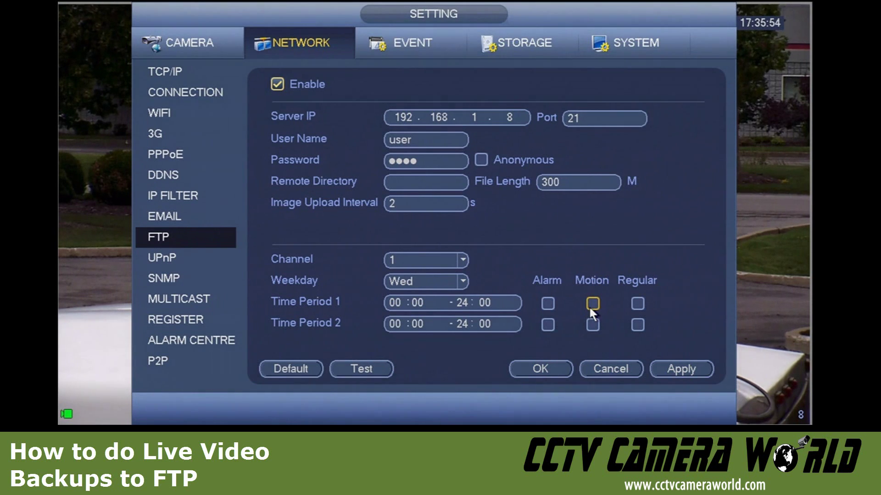
{"action": "left_click", "coordinate": [405, 260]}
{"action": "left_click", "coordinate": [408, 375]}
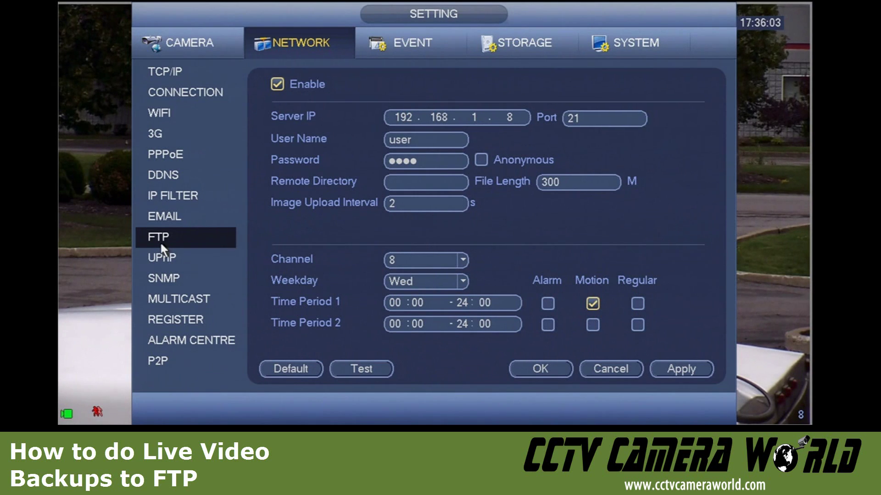
Compare with channel 1, reselect channel 8, set Weekday to All, and save
{"action": "left_click", "coordinate": [403, 261]}
{"action": "left_click", "coordinate": [395, 276]}
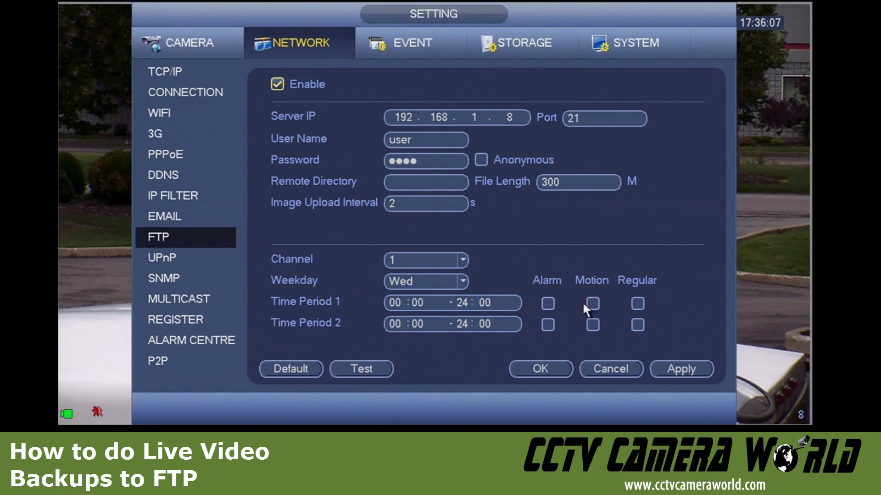
{"action": "left_click", "coordinate": [431, 260]}
{"action": "left_click", "coordinate": [407, 372]}
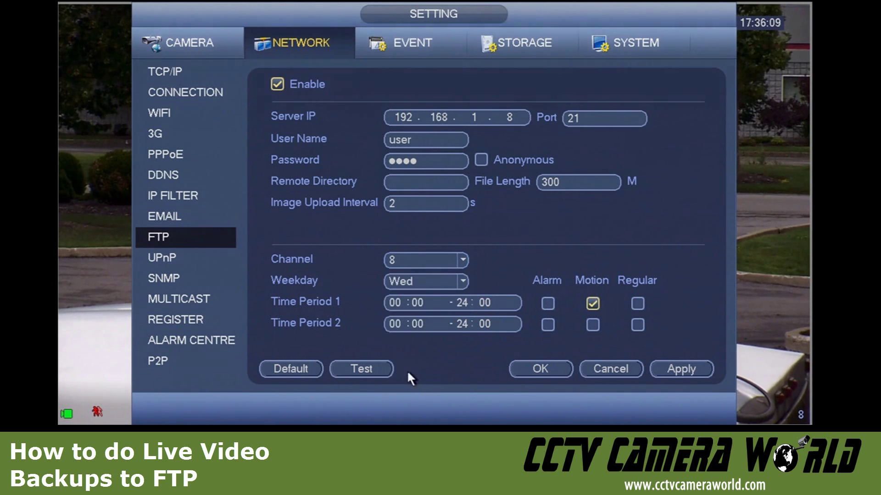
{"action": "left_click", "coordinate": [463, 303]}
{"action": "left_click", "coordinate": [418, 281]}
{"action": "left_click", "coordinate": [411, 396]}
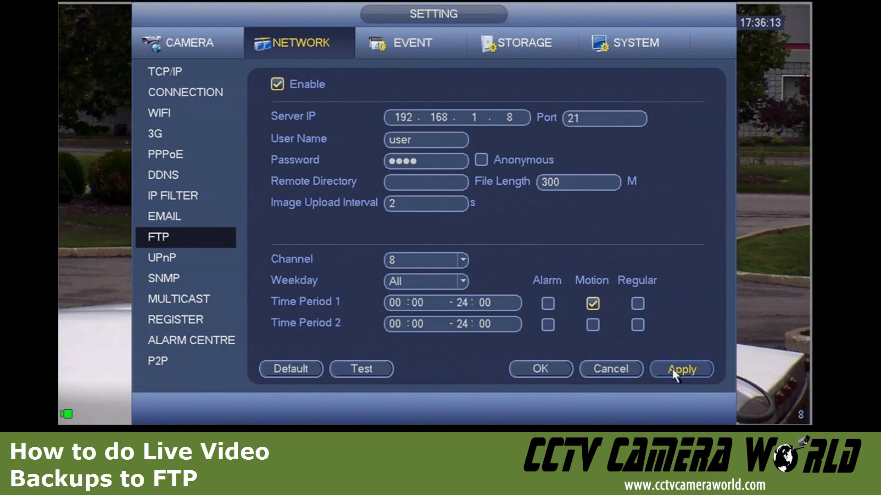
{"action": "left_click", "coordinate": [559, 369]}
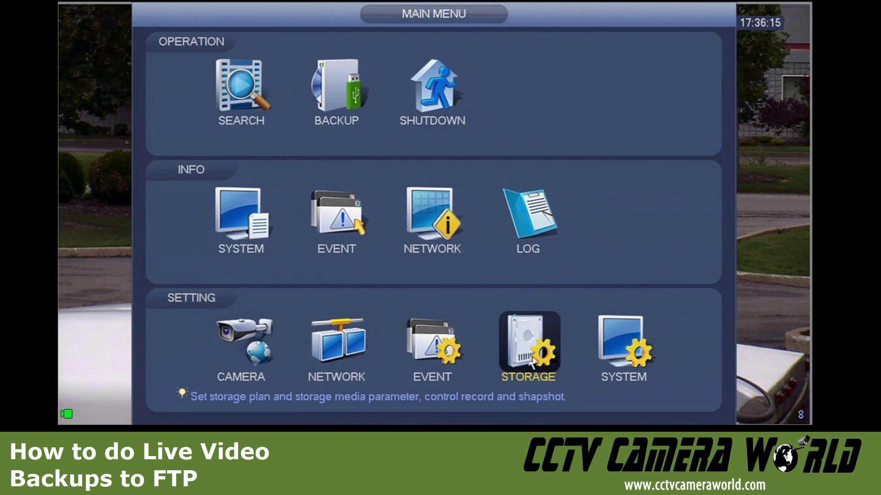
Reopen the FTP page and confirm channel 8's saved motion upload schedule
{"action": "left_click", "coordinate": [338, 344]}
{"action": "left_click", "coordinate": [411, 261]}
{"action": "left_click", "coordinate": [411, 372]}
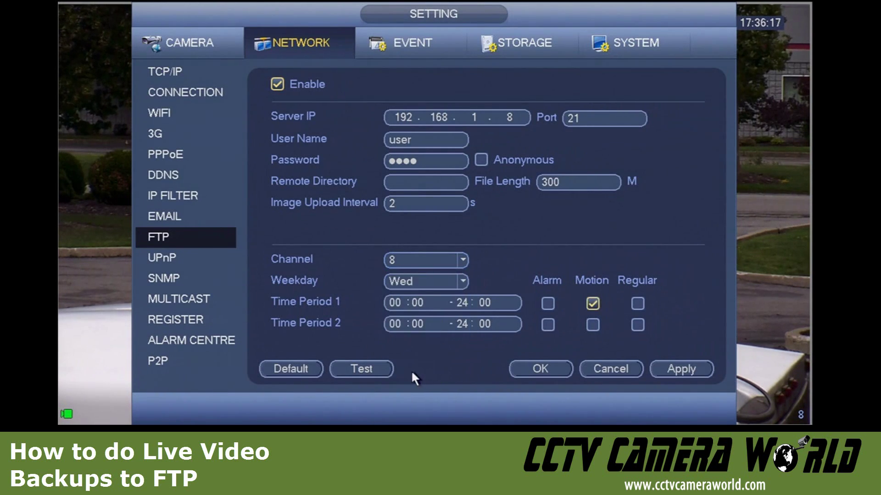